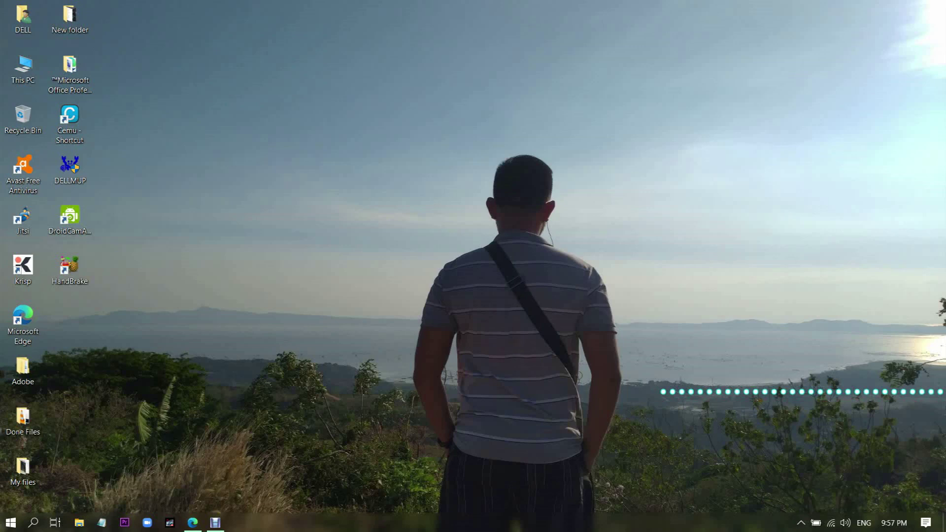
Step: Confirm the secured Wi-Fi connection from the tray, then bring up an empty Windows search
click(801, 523)
click(830, 523)
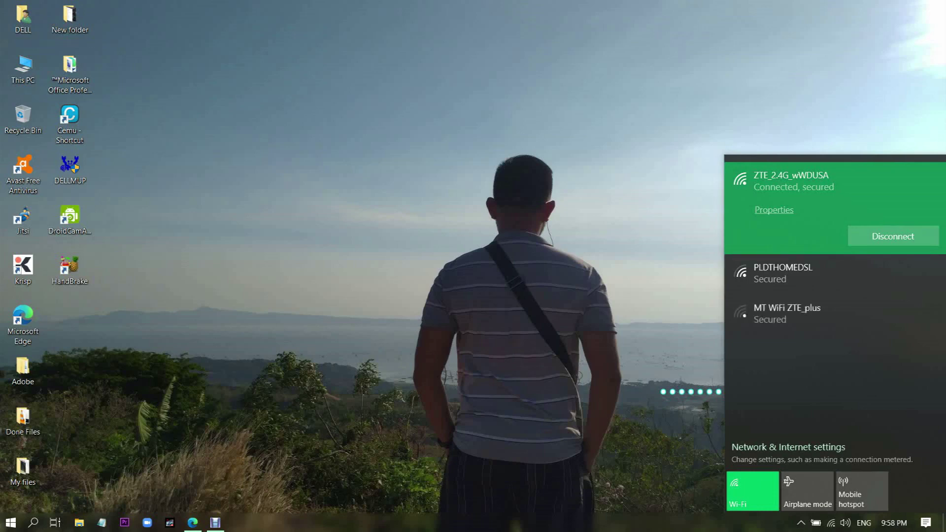
click(33, 523)
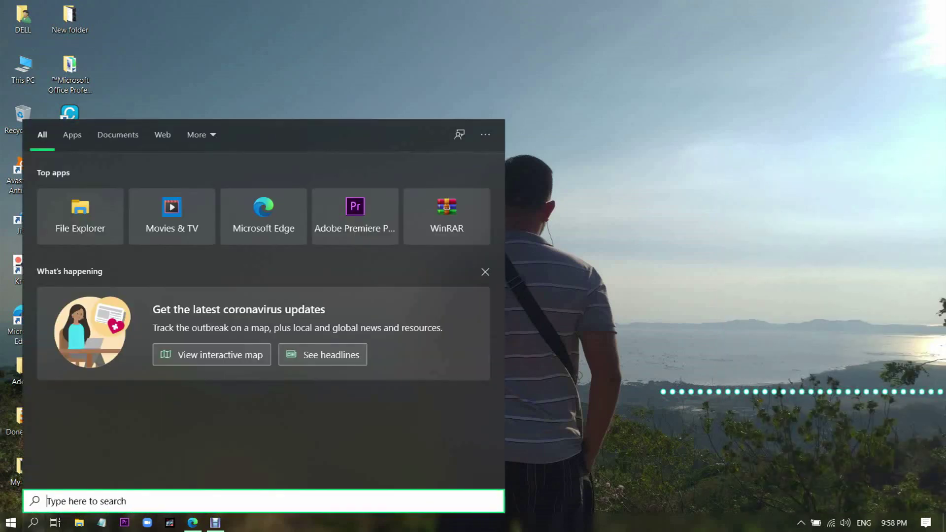
text(Dev)
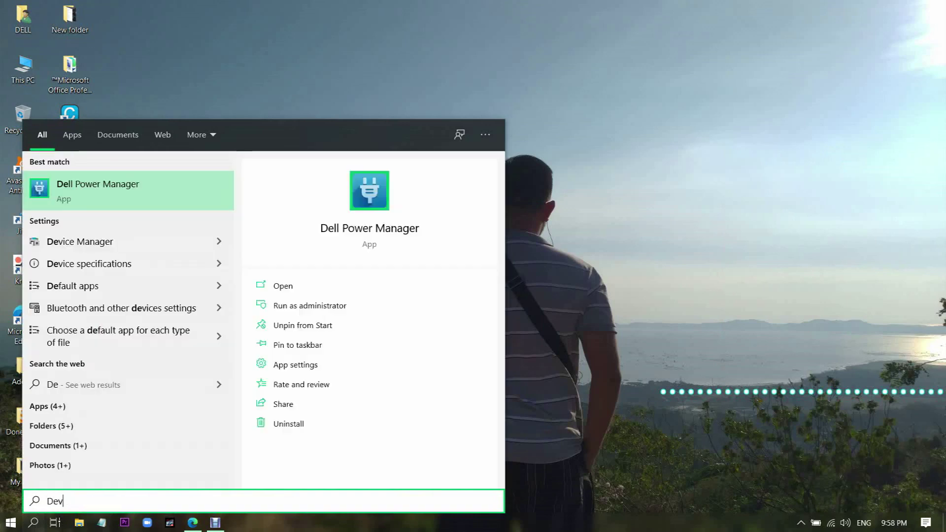
text(ice)
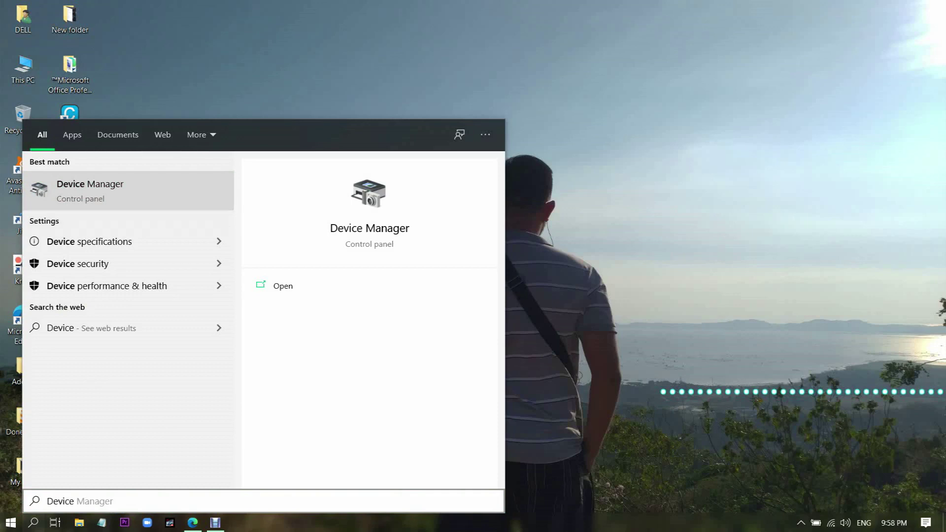
Step: Launch Device Manager from the 'Device' search's best match
click(283, 285)
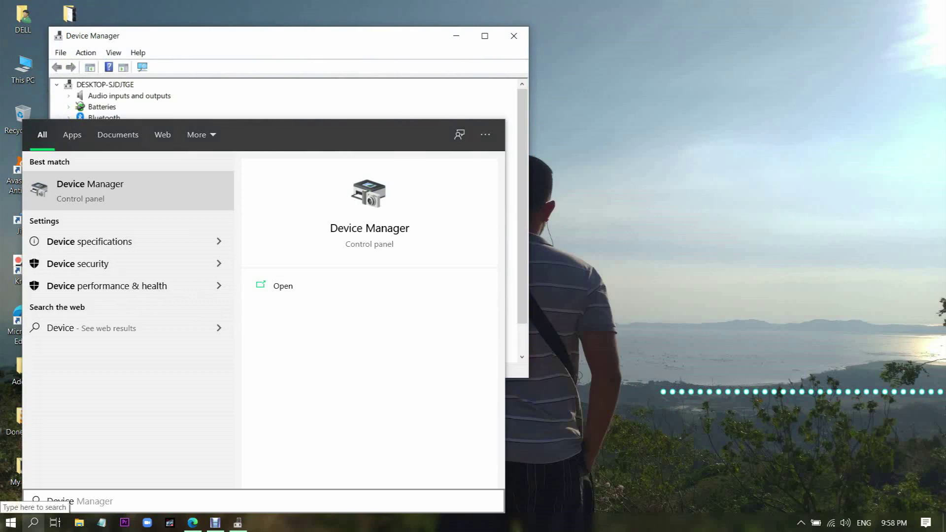
mouse_move(129, 190)
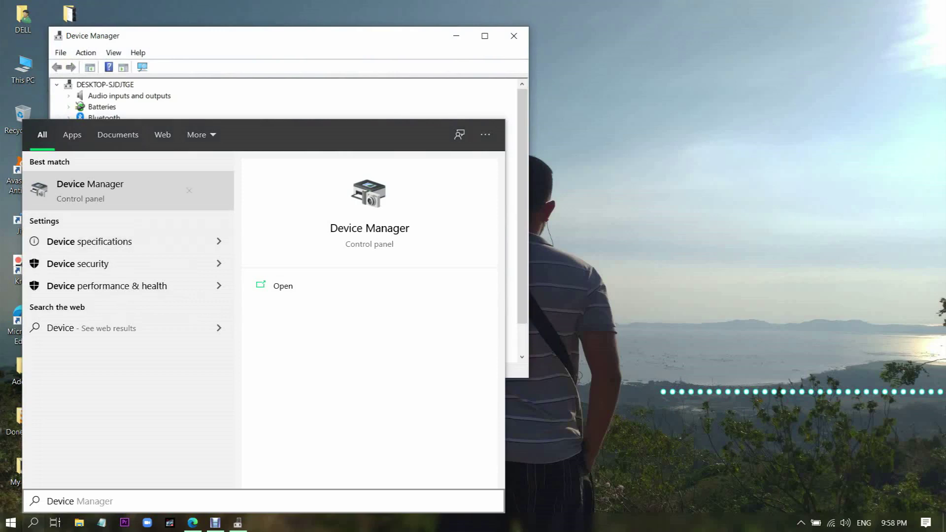
Step: Enlarge Device Manager and expand Network adapters, which shows only the wireless adapter
key(Escape)
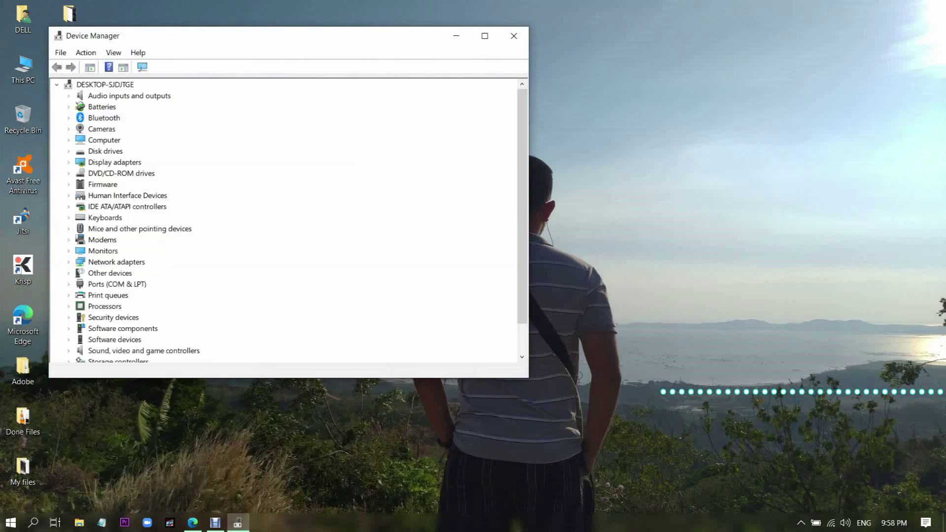
drag(526, 377, 556, 416)
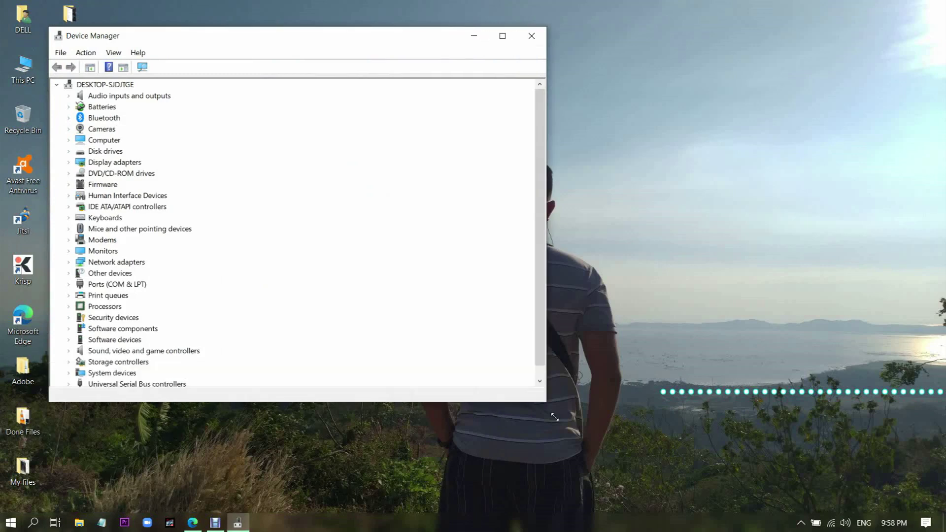
double_click(117, 261)
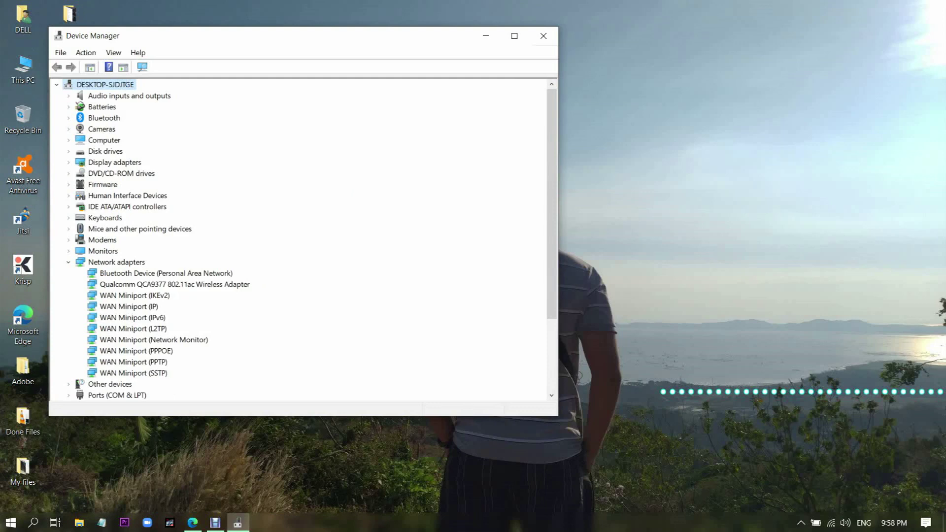
Step: Shift the Device Manager window to the right and minimize it
drag(329, 37, 363, 32)
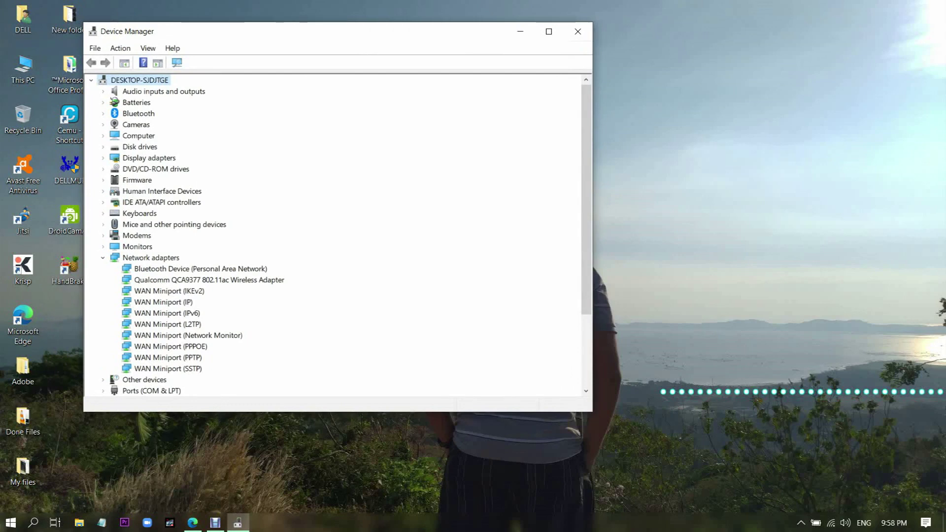
drag(333, 31, 390, 27)
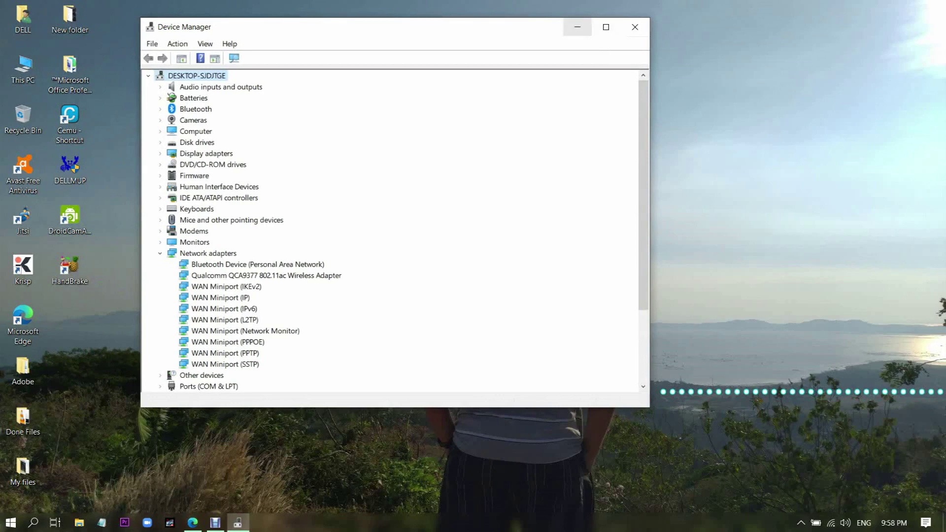
click(577, 27)
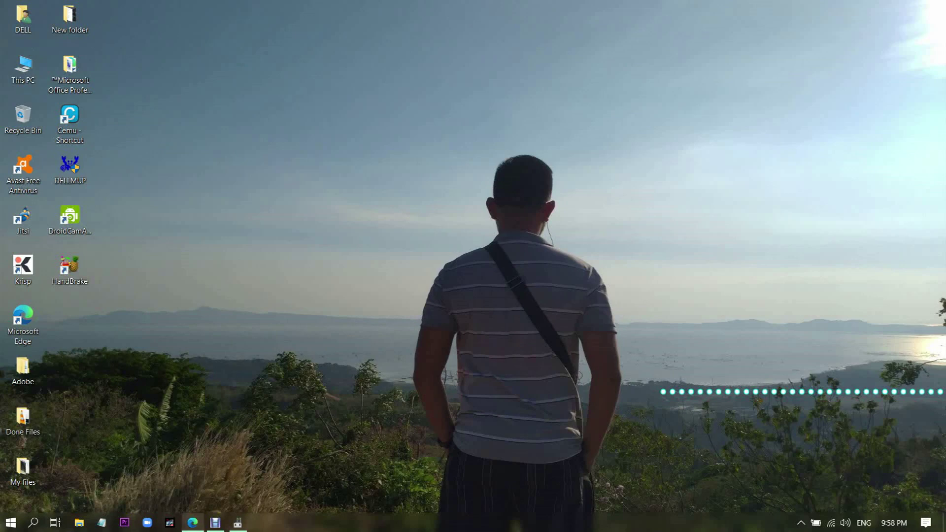
Step: Bring up the Realtek PCIe GBE Family Controller download page in Edge, then launch File Explorer
click(193, 522)
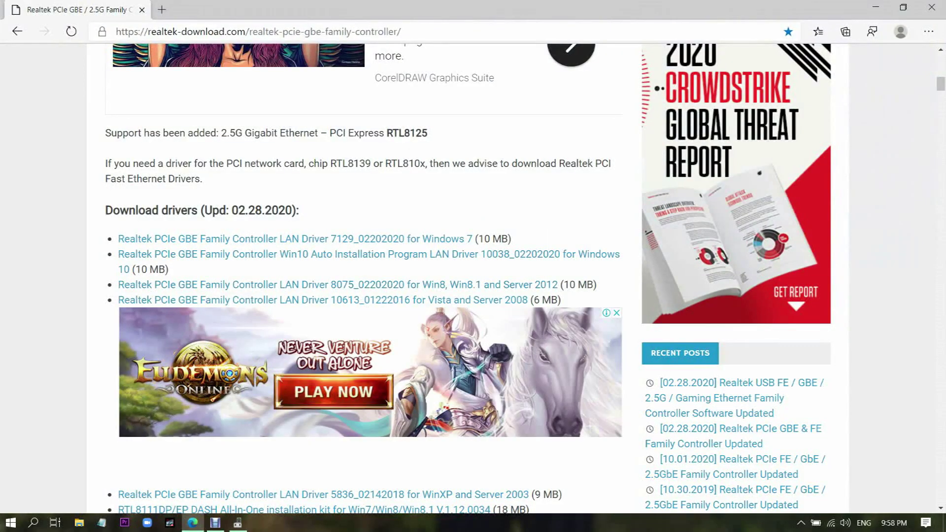
scroll(370, 295, up, 3)
scroll(370, 296, up, 4)
scroll(370, 296, up, 3)
scroll(369, 296, down, 4)
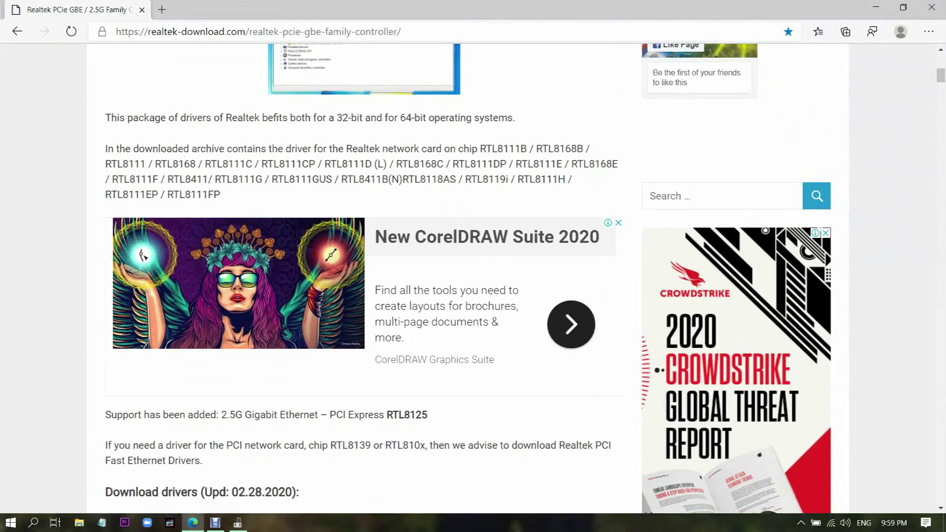
scroll(370, 295, down, 2)
scroll(370, 295, down, 2)
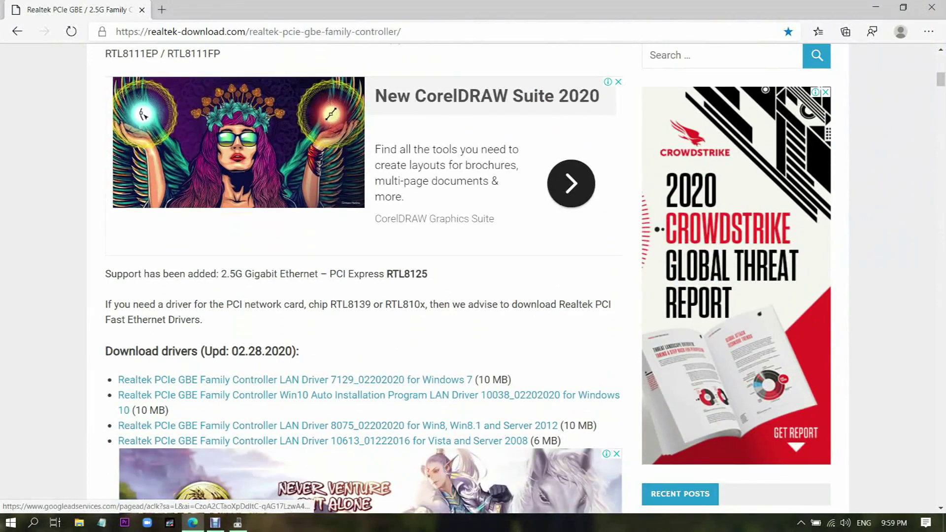
scroll(370, 296, down, 2)
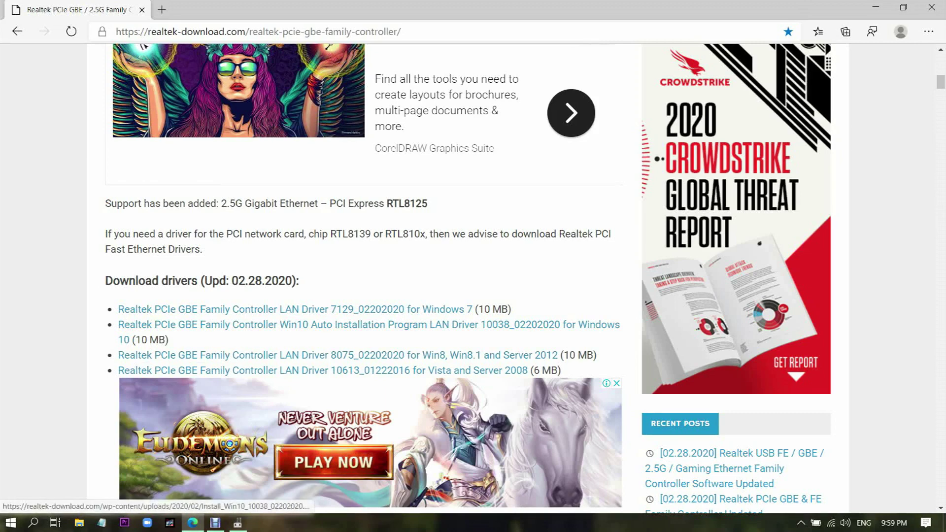
scroll(333, 299, down, 1)
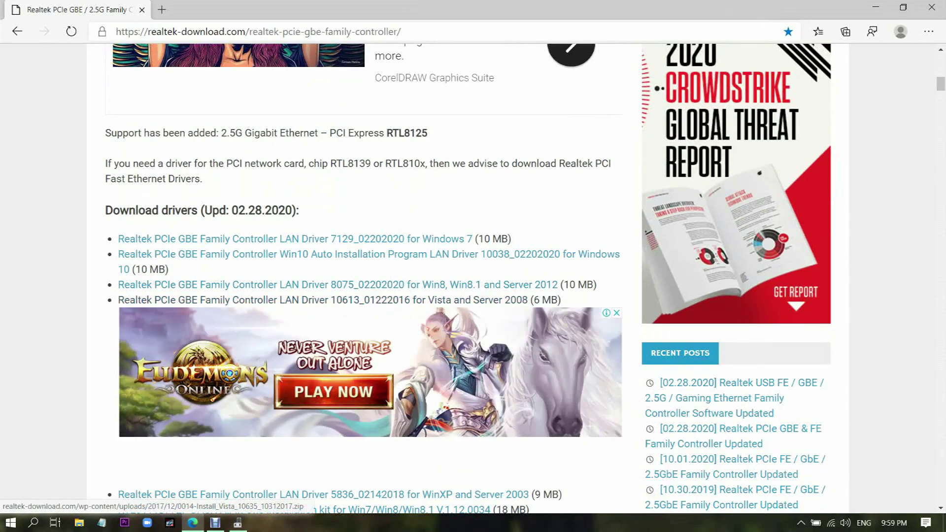
scroll(332, 299, down, 1)
scroll(332, 299, down, 2)
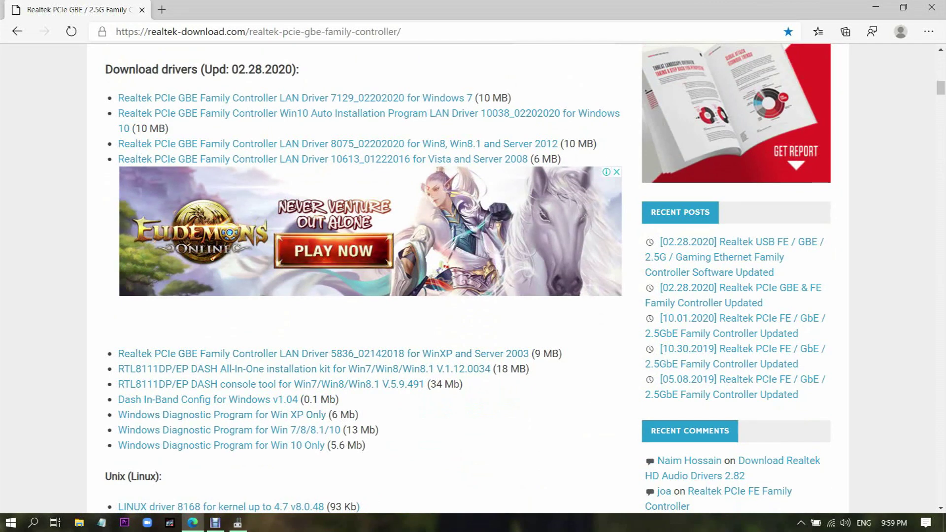
scroll(333, 299, up, 3)
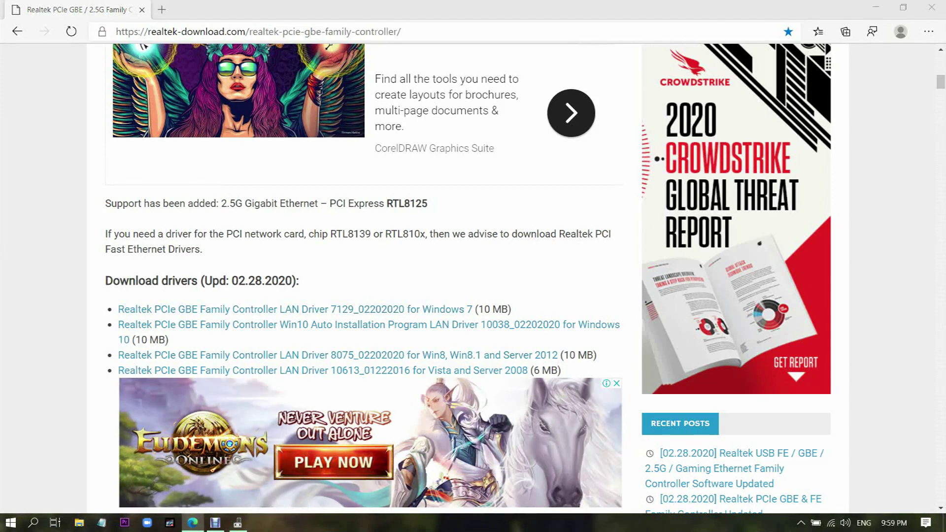
click(79, 523)
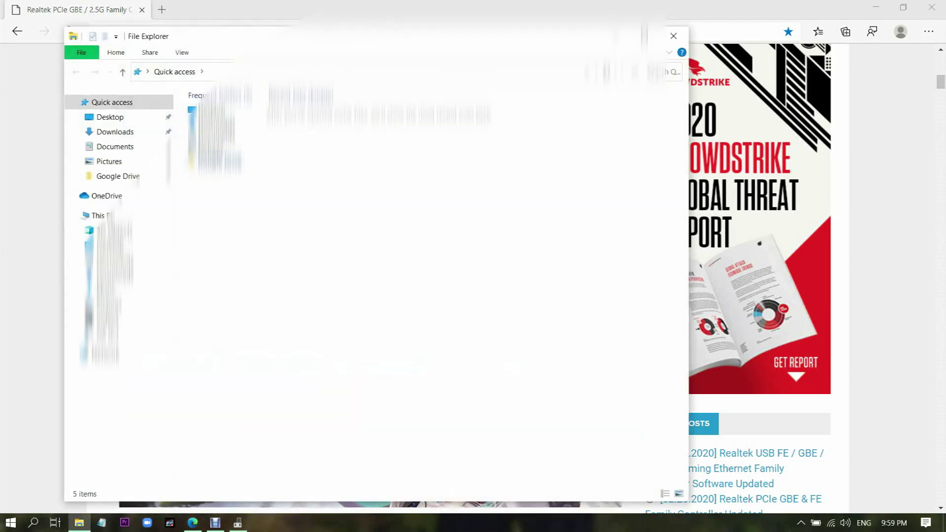
Step: Run the Realtek setup from Downloads > Install_Win10_10038_02202020
click(115, 132)
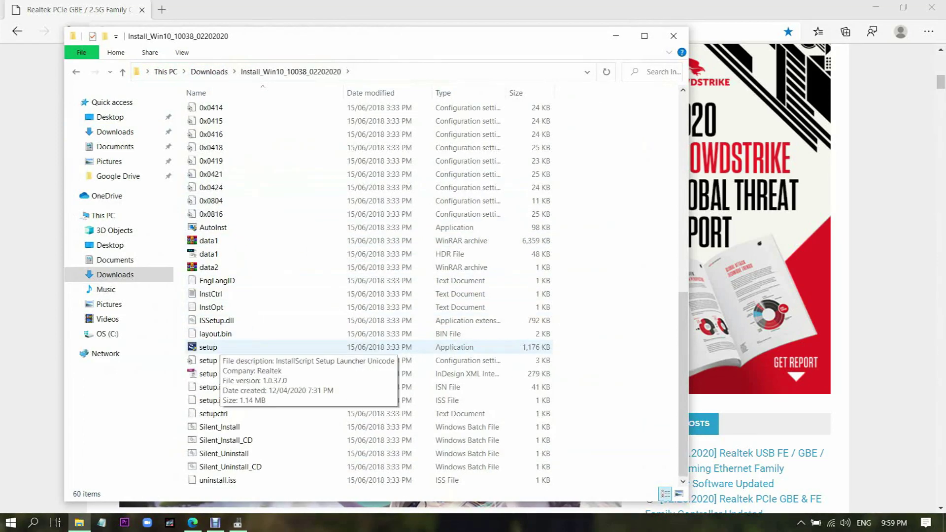
double_click(208, 347)
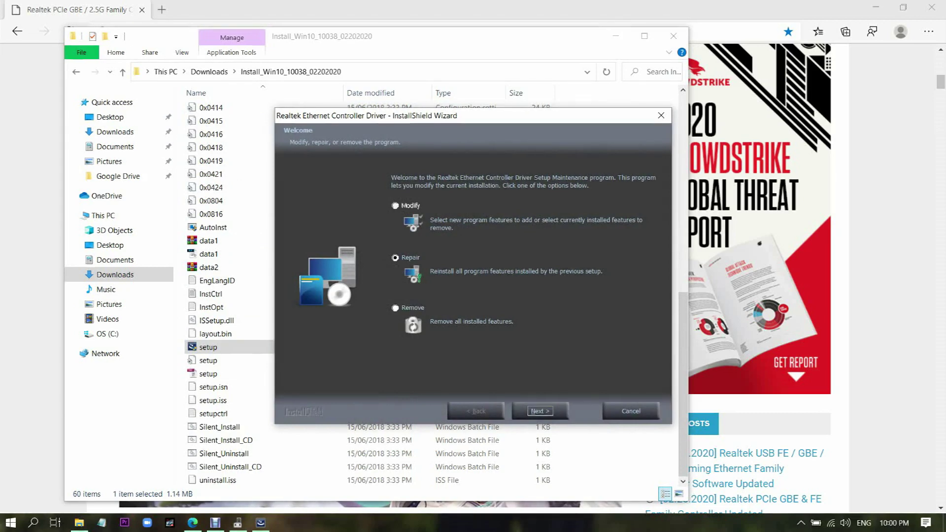
Step: Repair the Realtek Ethernet Controller Driver and close the wizard once it completes
key(Return)
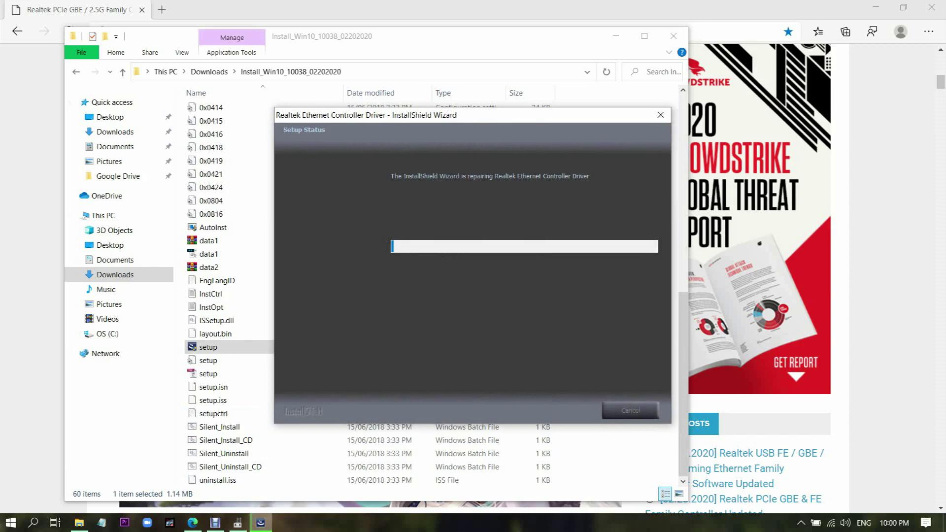
drag(443, 115, 507, 77)
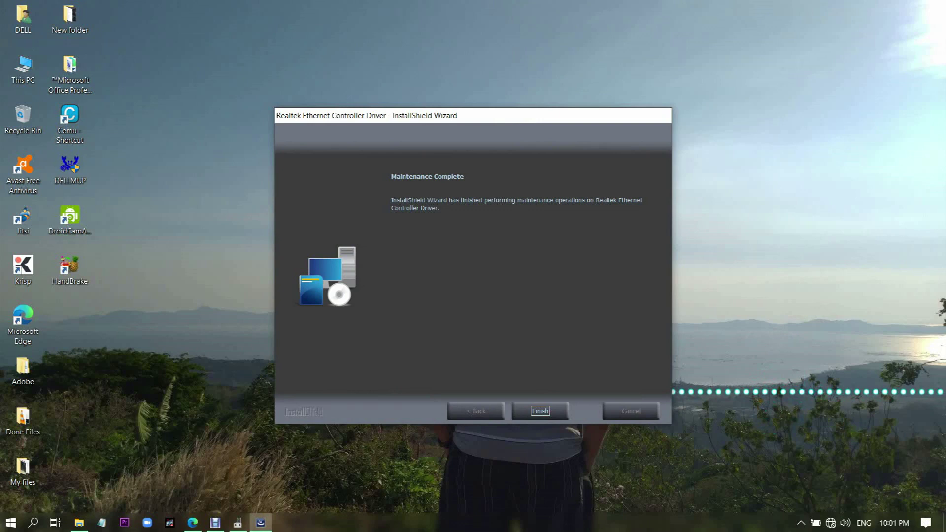
click(539, 411)
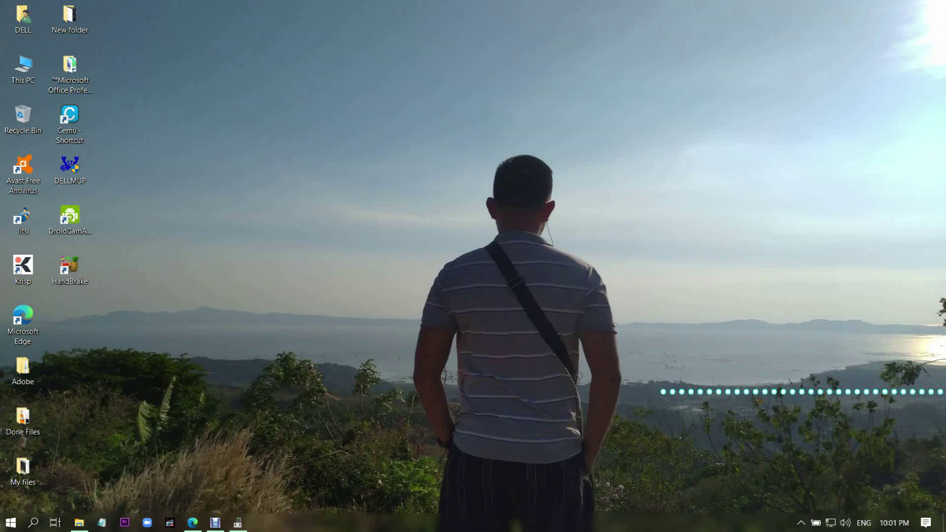
Step: Verify the wired network shows Connected, then bring Device Manager back from the taskbar
click(830, 523)
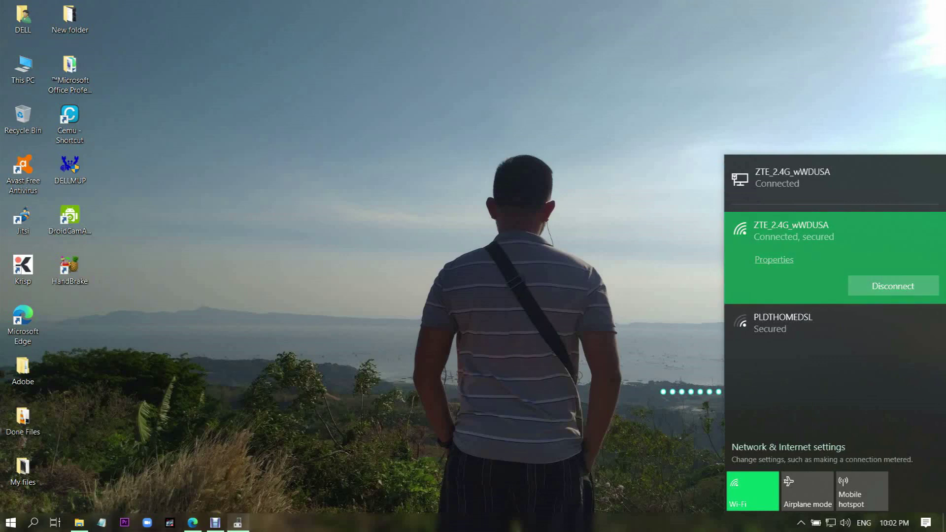
click(238, 523)
click(238, 523)
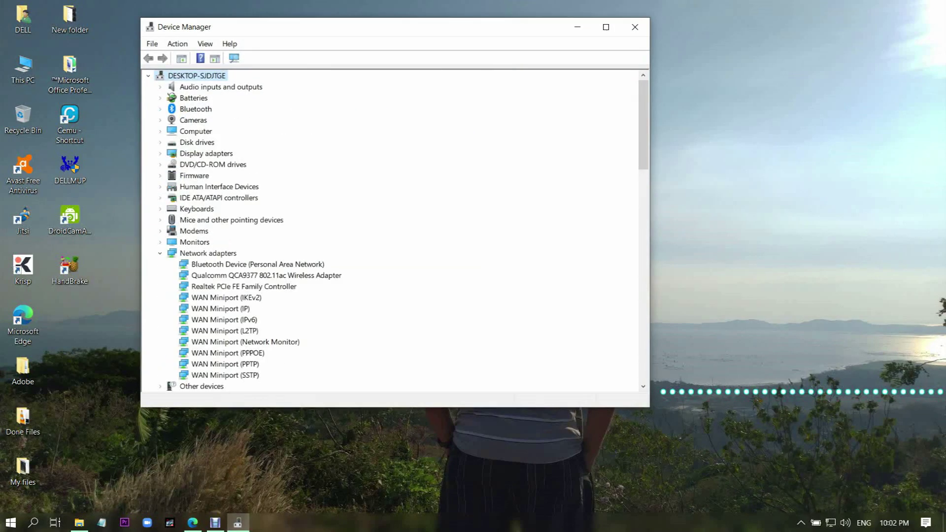
scroll(392, 236, down, 1)
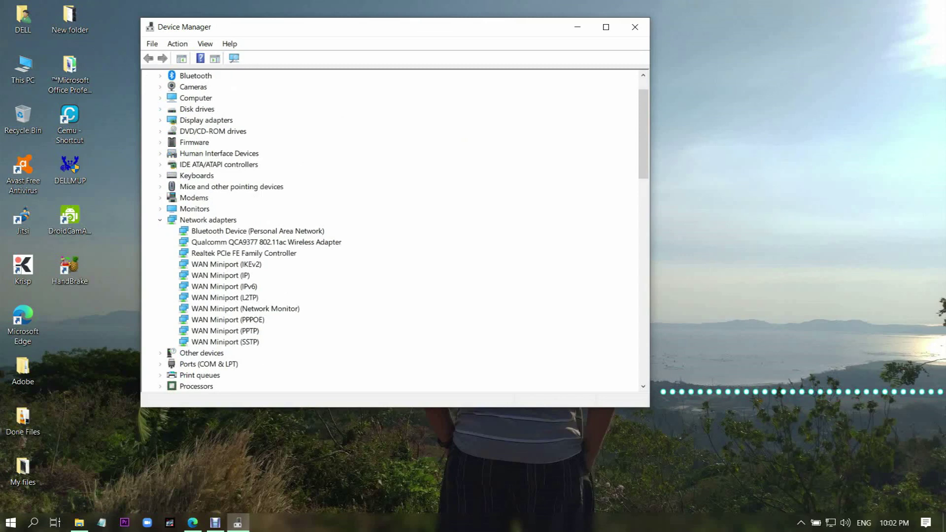
Step: Show the properties of the Realtek PCIe FE Family Controller under Network adapters
click(243, 253)
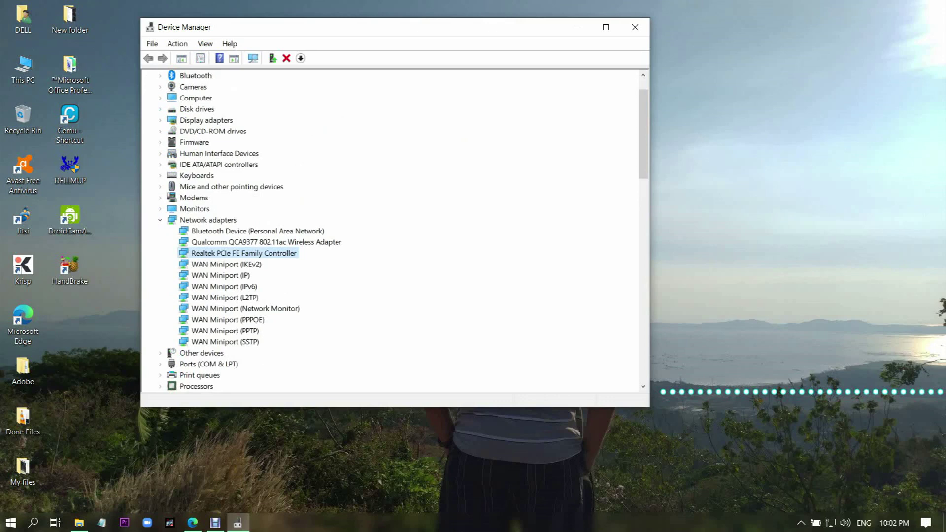
right_click(222, 252)
click(257, 326)
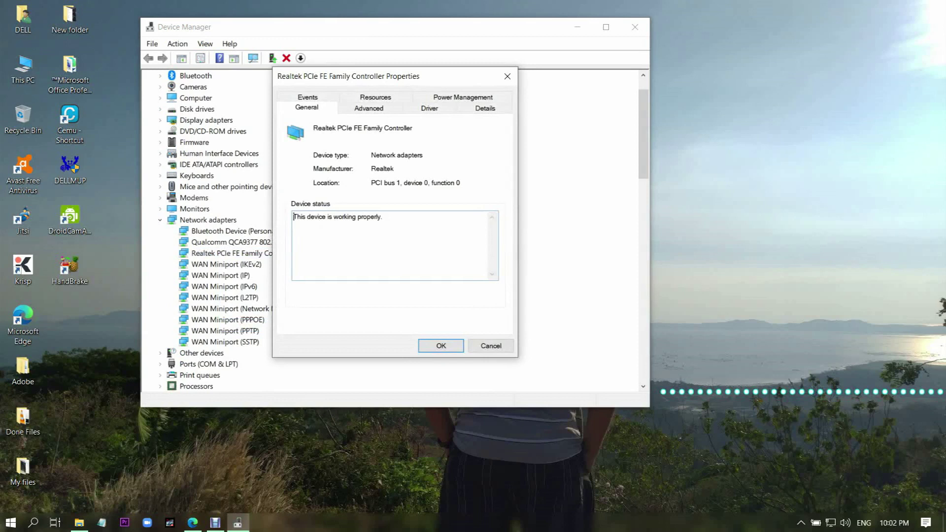
Step: Review the adapter's tabs and keep 'Allow the computer to turn off this device' unchecked
click(368, 108)
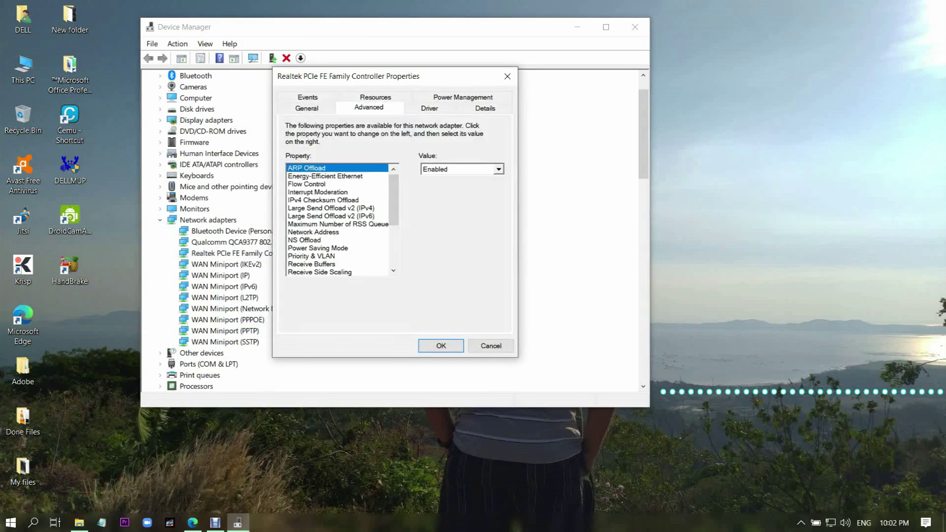
click(375, 96)
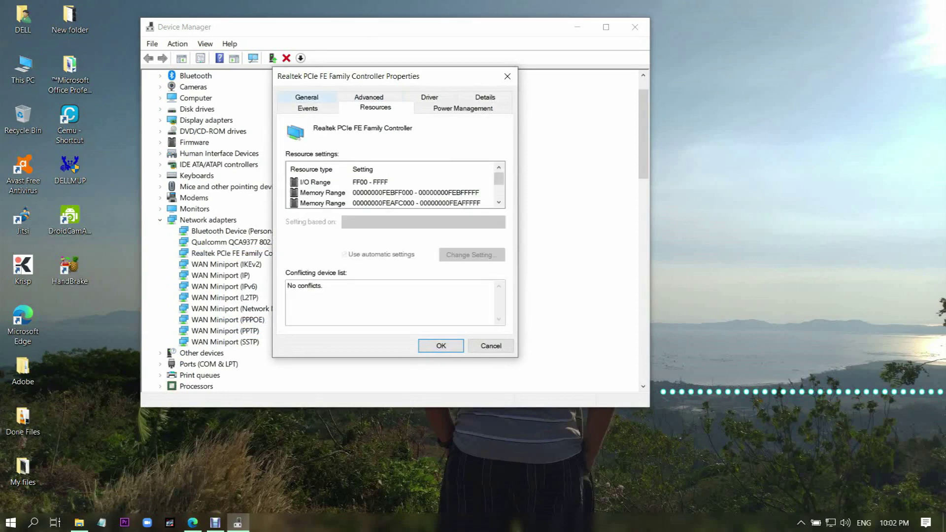
click(307, 108)
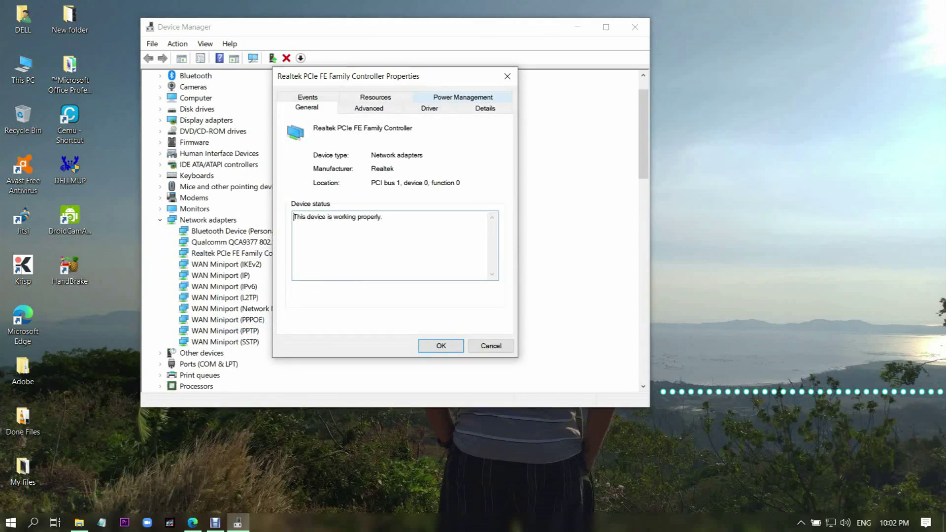
click(462, 97)
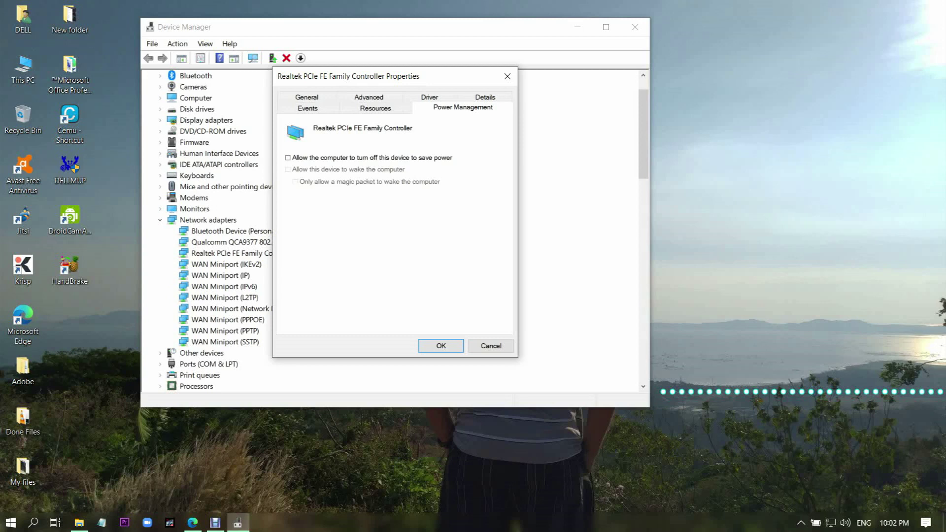
click(440, 346)
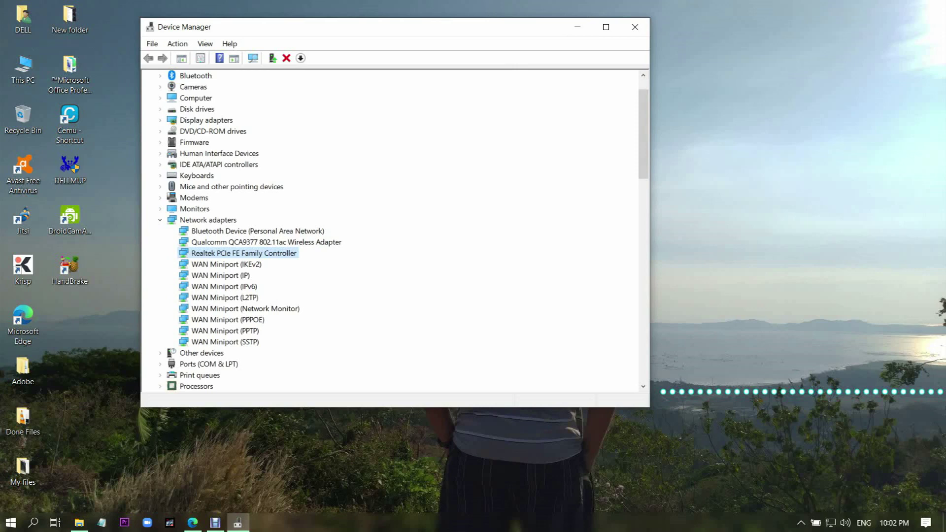
drag(411, 27, 437, 25)
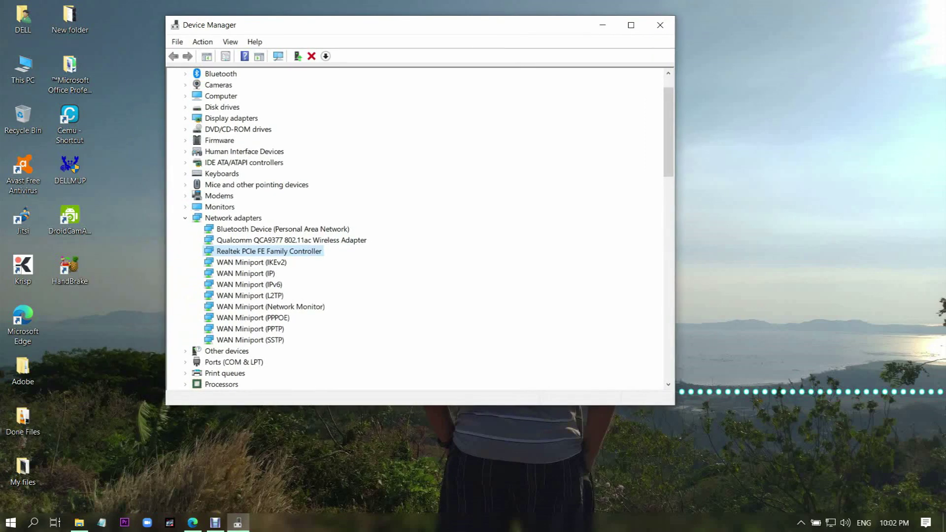
drag(436, 24, 439, 25)
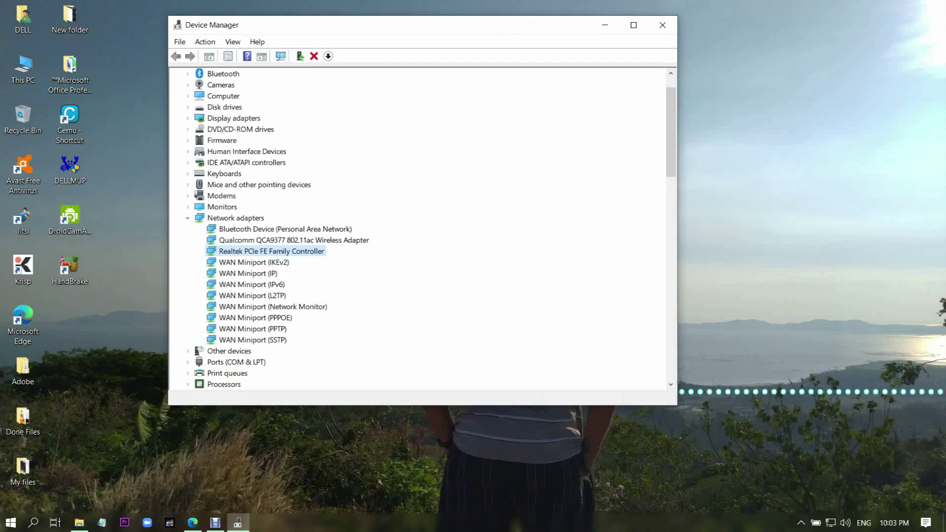
drag(467, 26, 498, 27)
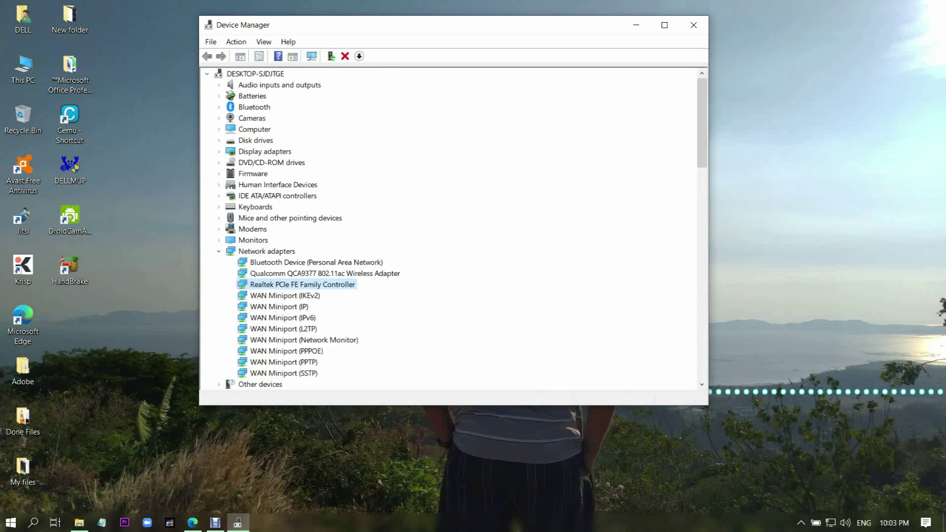
drag(455, 25, 422, 27)
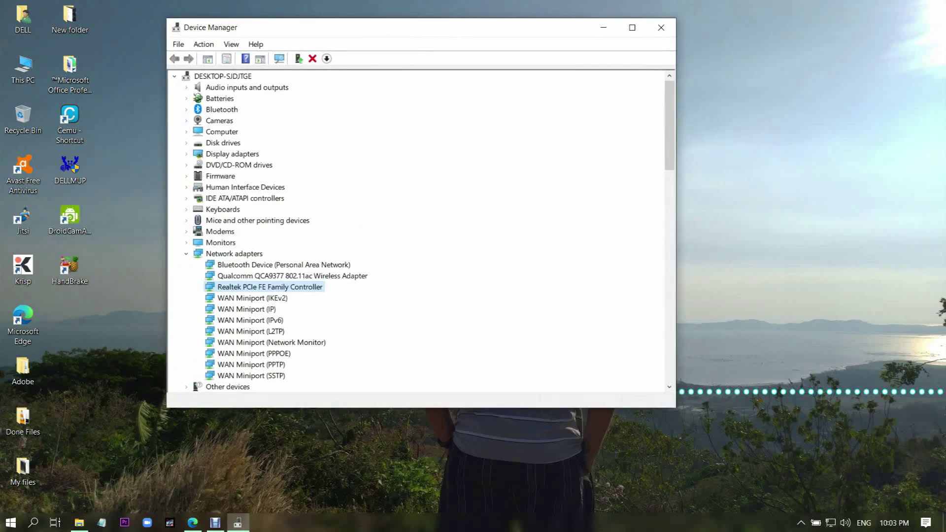